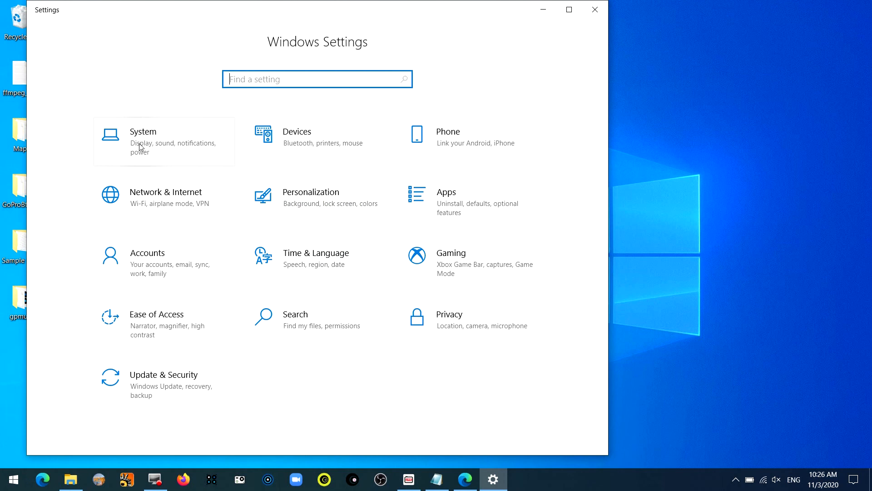
- Open the System section of Windows Settings, landing on its Display page
left_click(139, 143)
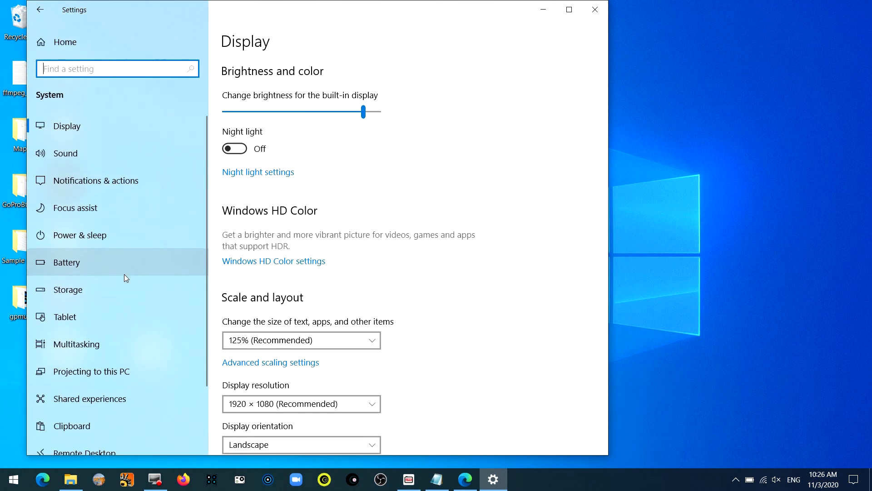
- Go to the System About page and scroll down to the Windows specifications
scroll(124, 274, "down", 2)
left_click(75, 397)
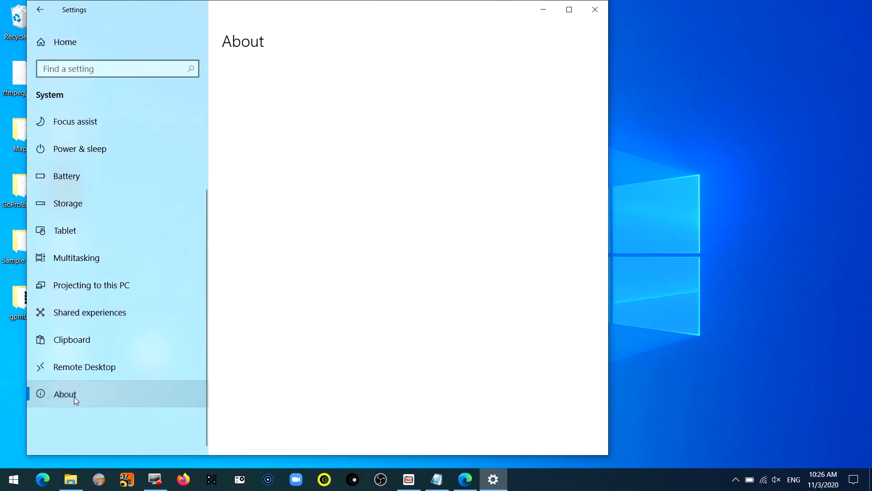
scroll(430, 274, "down", 5)
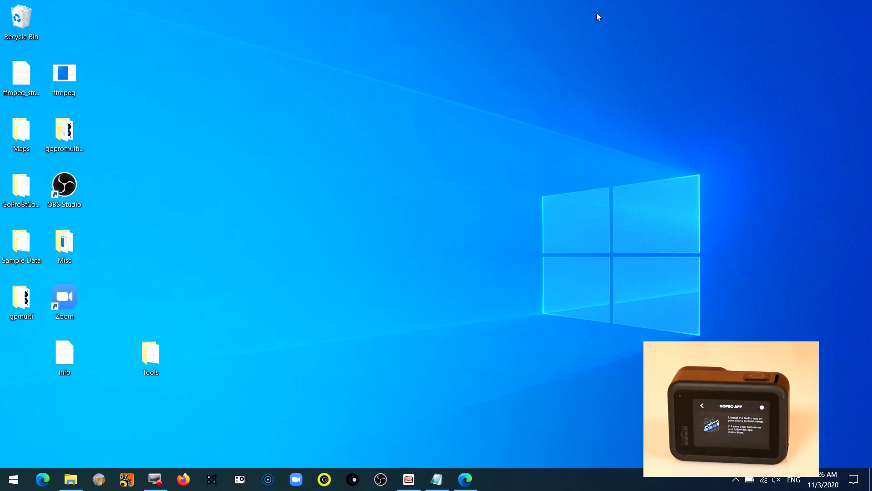
- Launch Settings from Start and search 'blu' to reach Bluetooth & other devices
key("super")
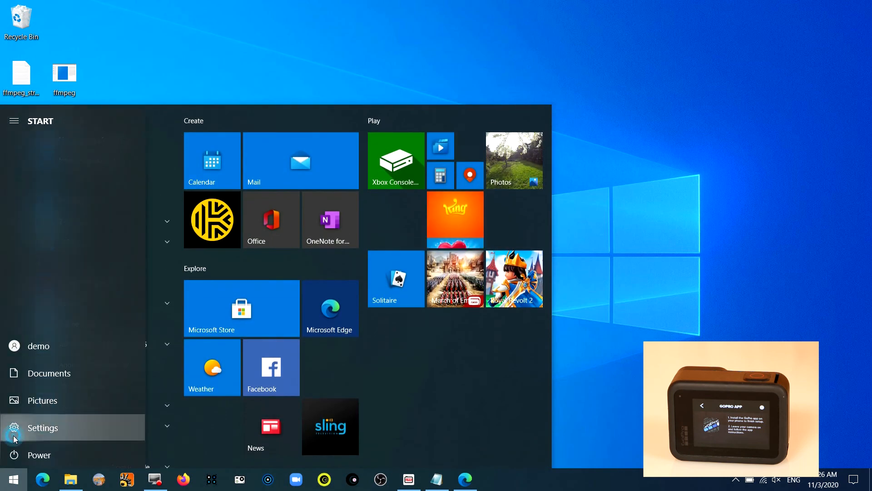
left_click(15, 438)
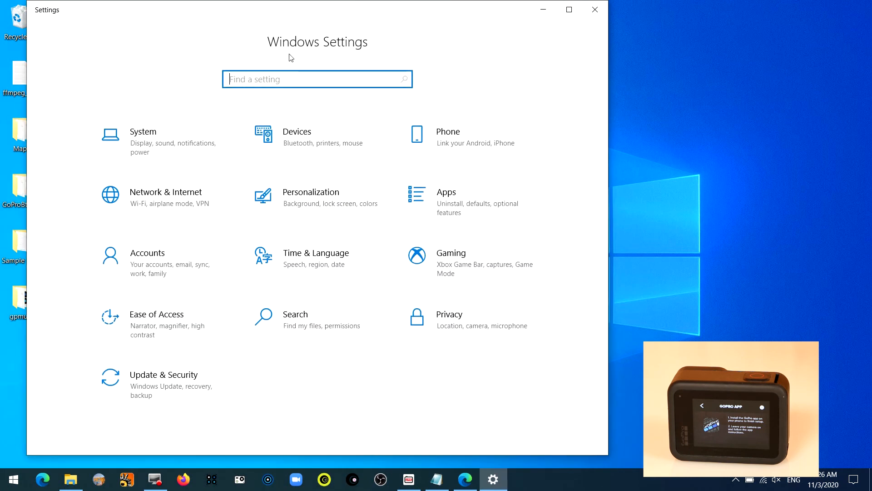
type("blu")
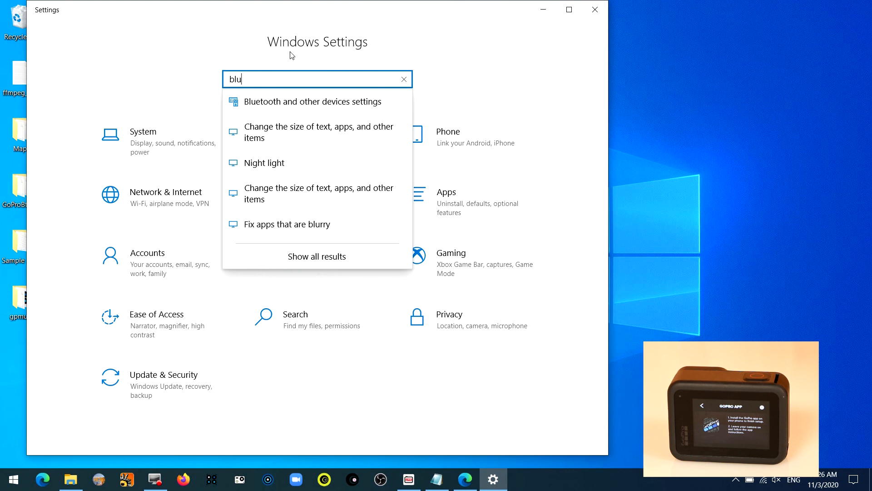
left_click(269, 111)
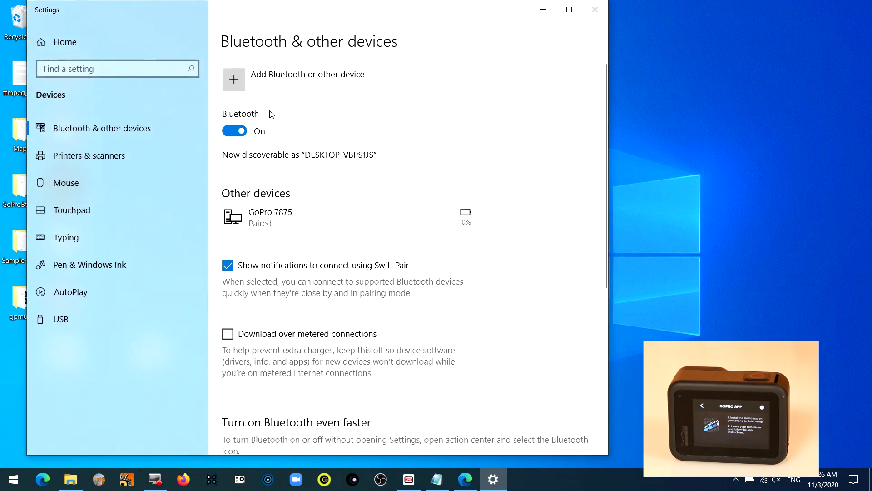
- Add GoPro 1953 as a Bluetooth device, check it is paired, then close Settings
left_click(243, 80)
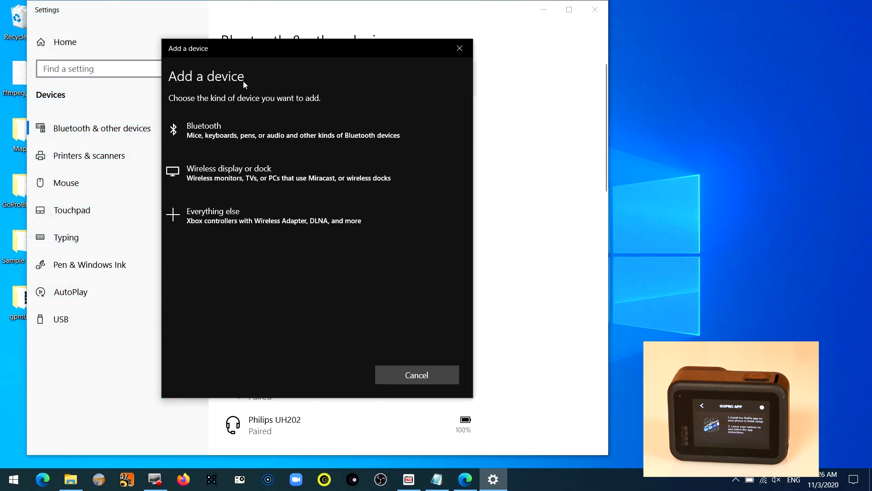
left_click(210, 129)
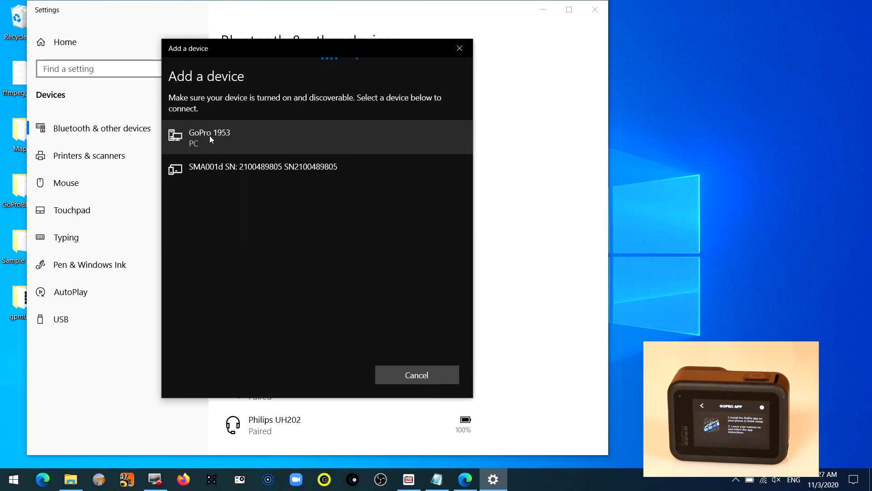
left_click(209, 135)
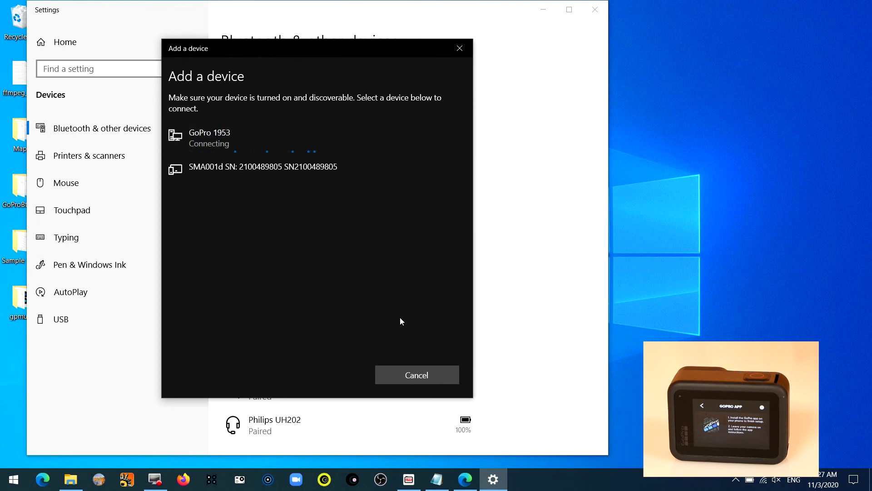
left_click(419, 374)
scroll(376, 368, "down", 6)
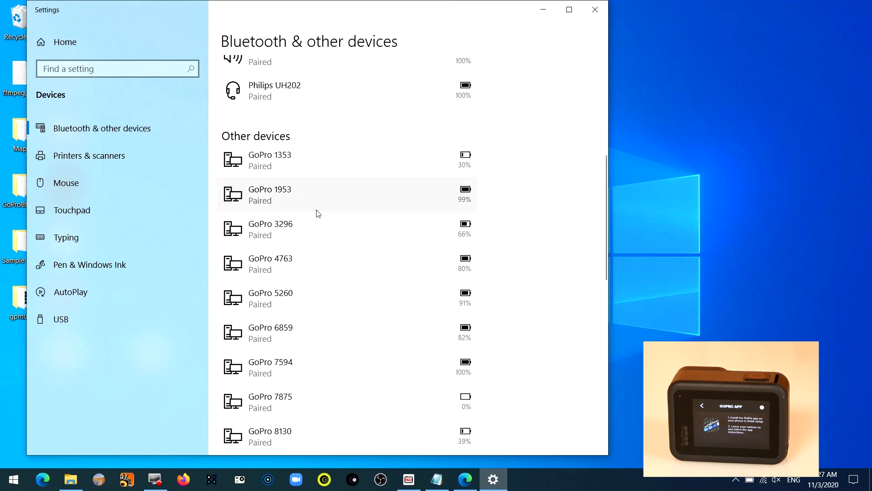
left_click(595, 10)
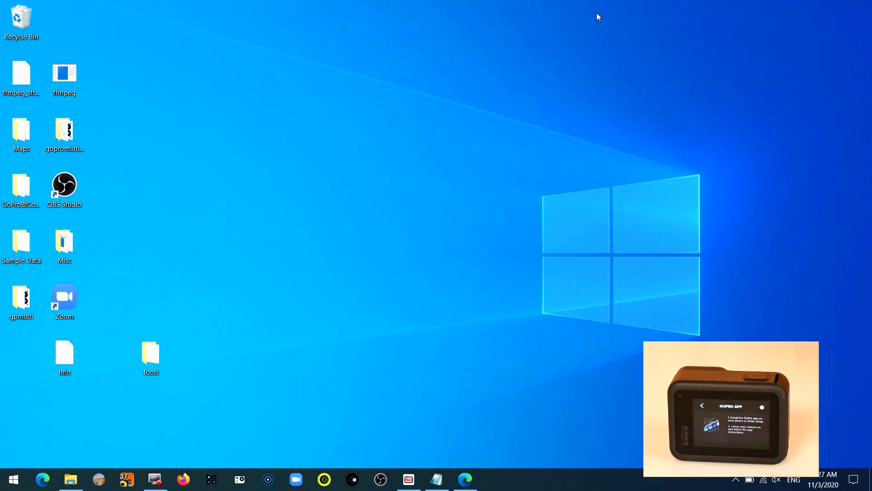
- Add GoPro 1953 to the camera list in Live Streamer for Heros, connect it, and pair it
left_click(408, 480)
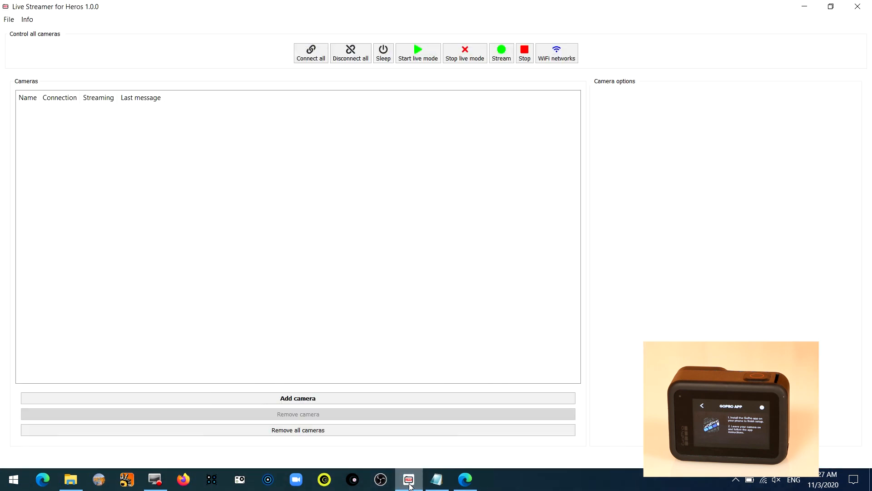
left_click(261, 398)
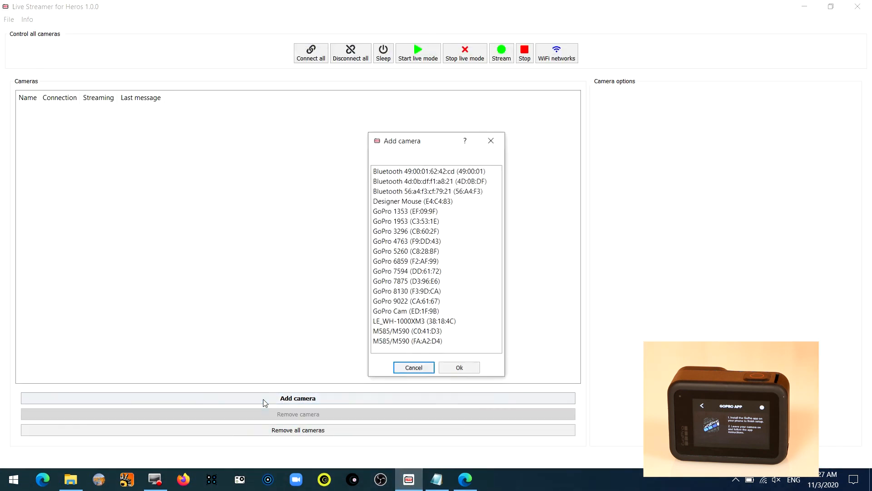
double_click(408, 221)
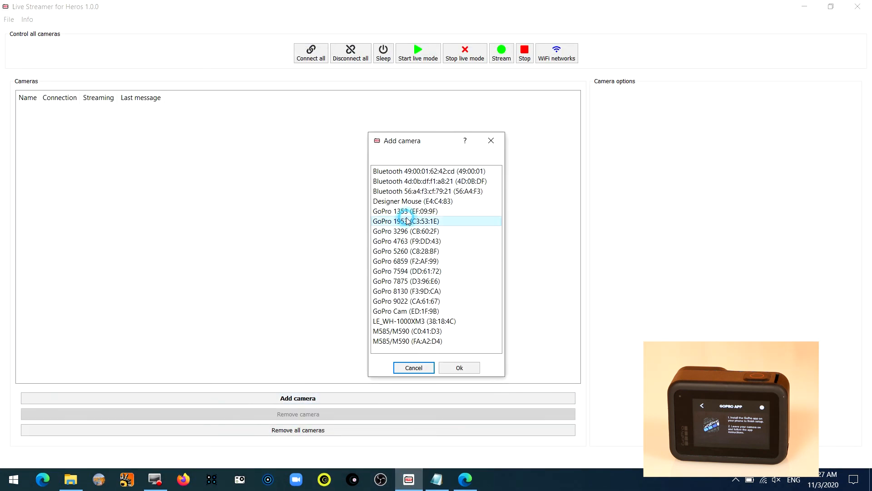
left_click(63, 114)
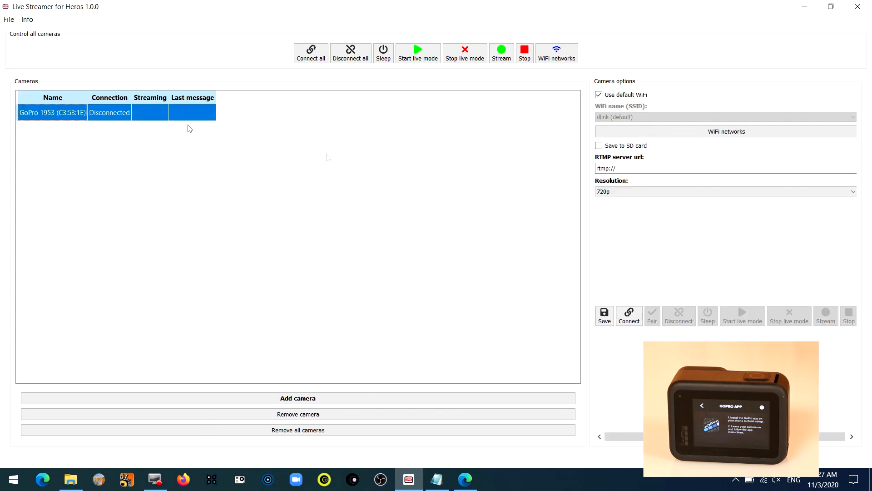
left_click(625, 320)
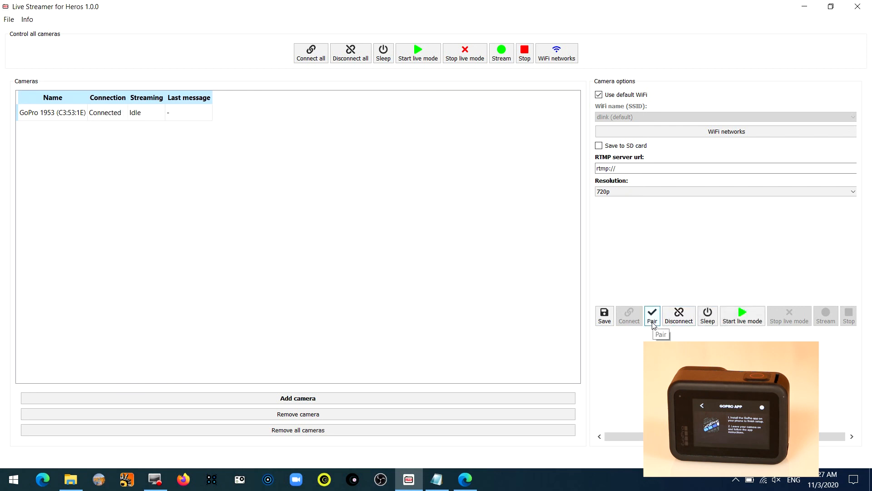
left_click(652, 321)
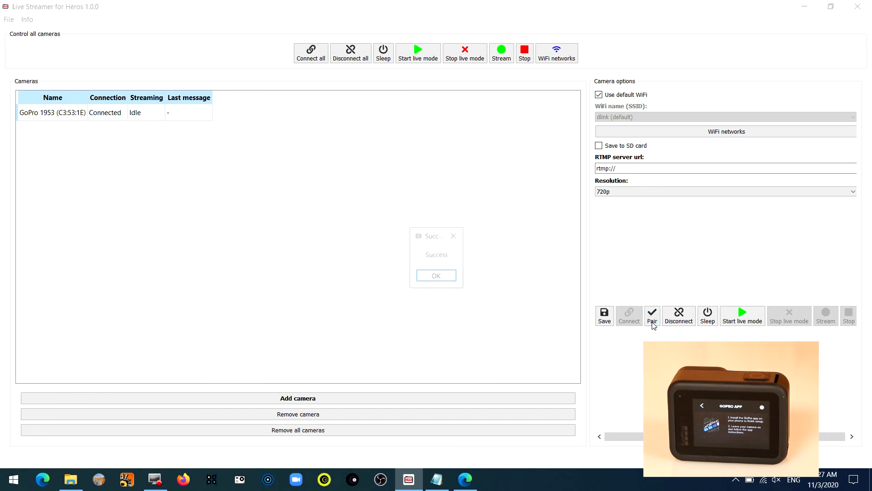
- Add a new WiFi network named dlinktest with its password and save it as default
left_click(428, 277)
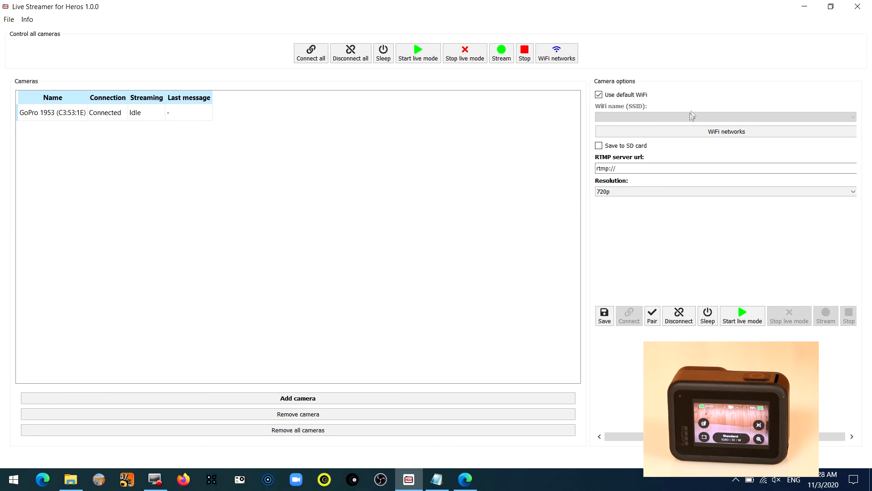
left_click(689, 134)
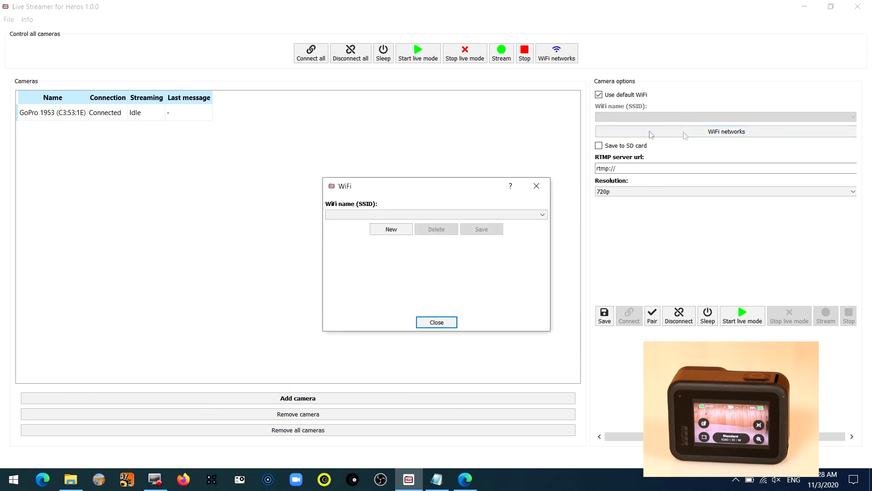
left_click(377, 215)
left_click(384, 228)
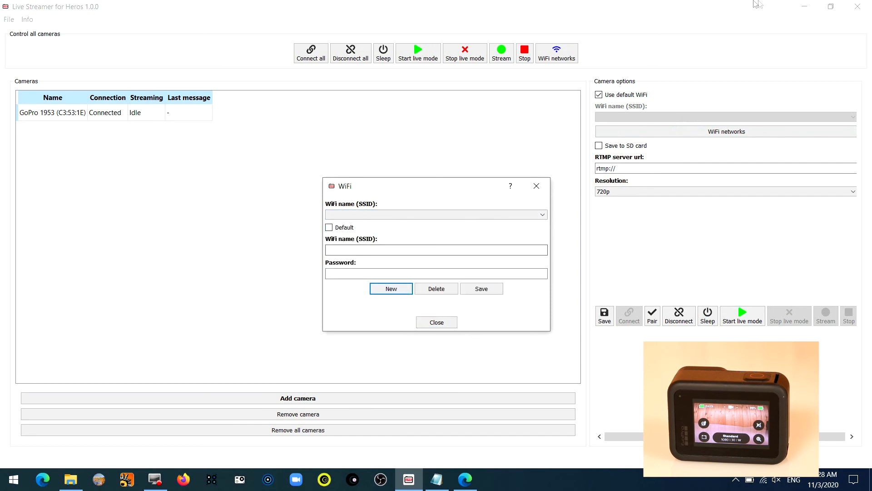
left_click(759, 481)
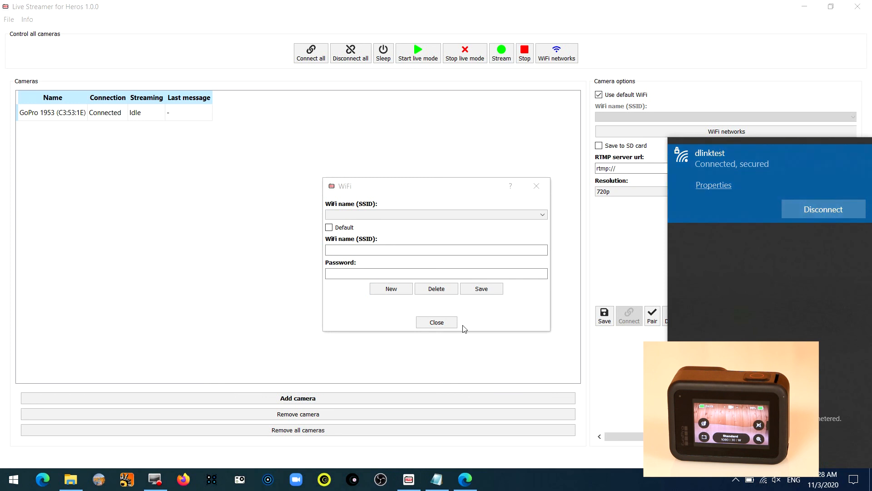
left_click(345, 250)
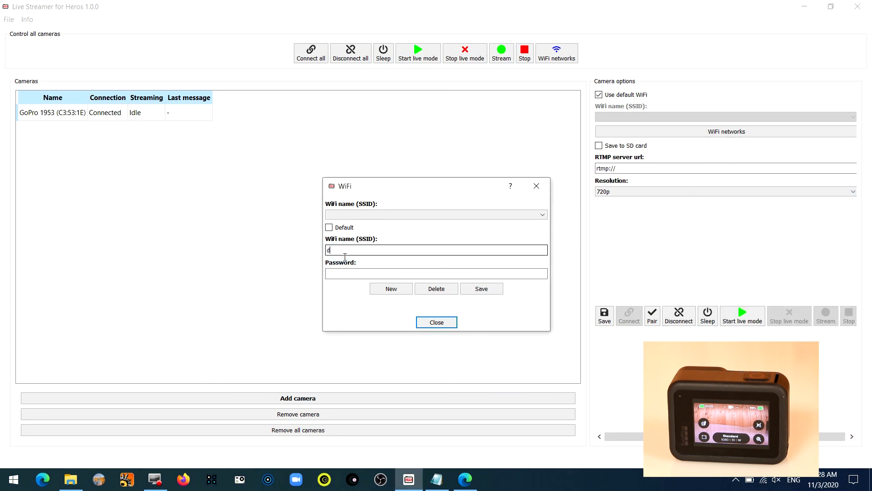
type("dlinktest")
key("Tab")
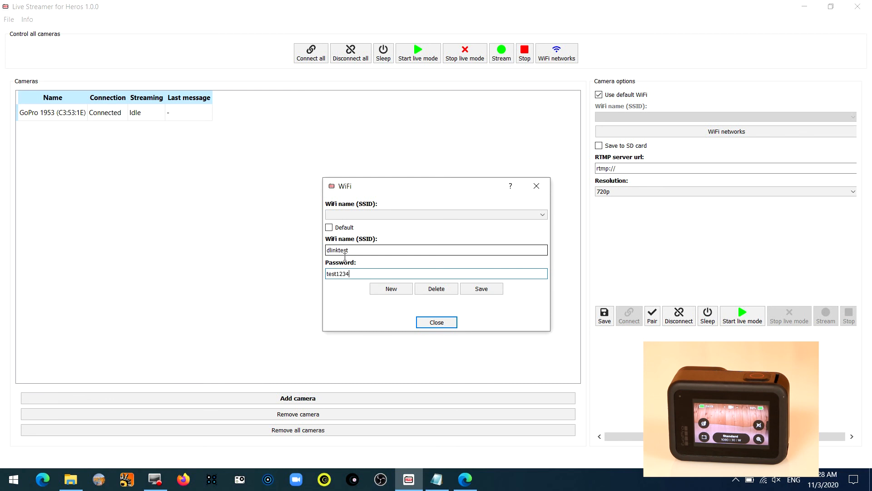
left_click(481, 289)
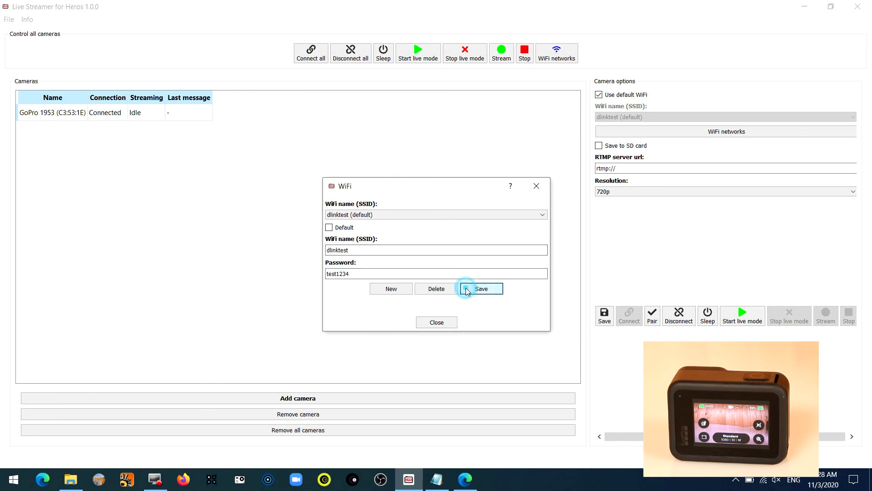
left_click(435, 325)
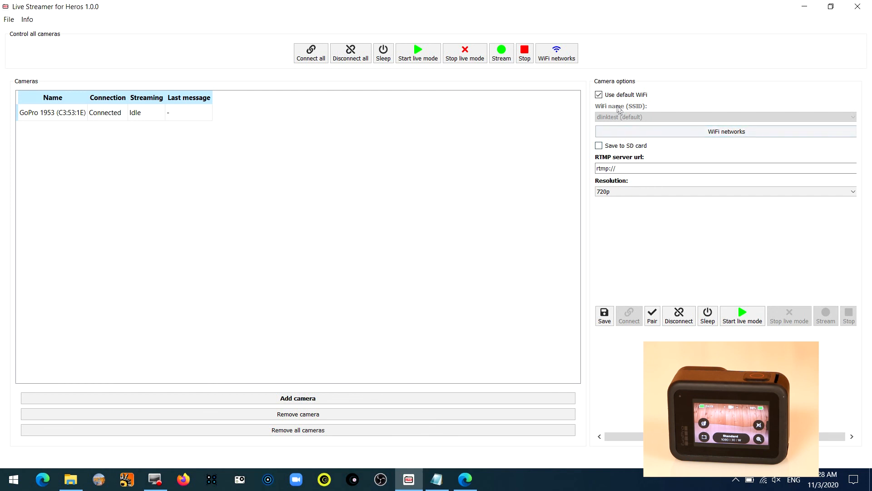
- Paste the YouTube RTMP server URL, set 1080p resolution, and start the live stream
triple_click(623, 168)
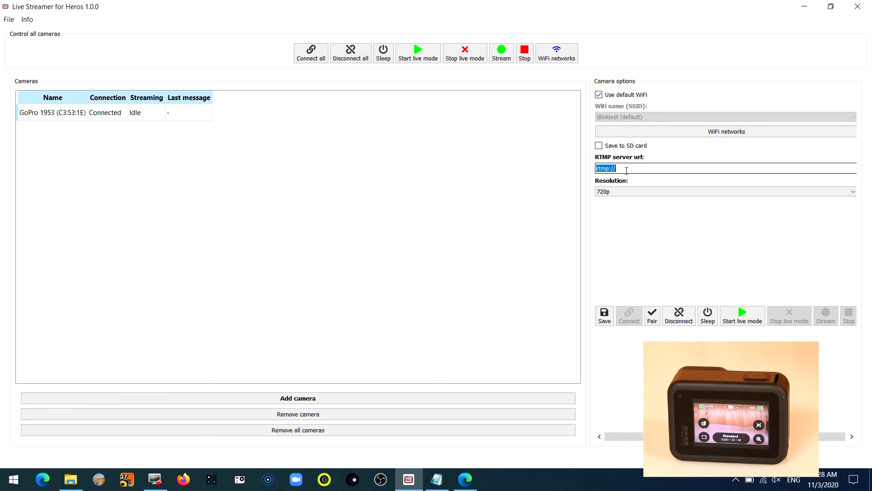
left_click(685, 191)
left_click(615, 214)
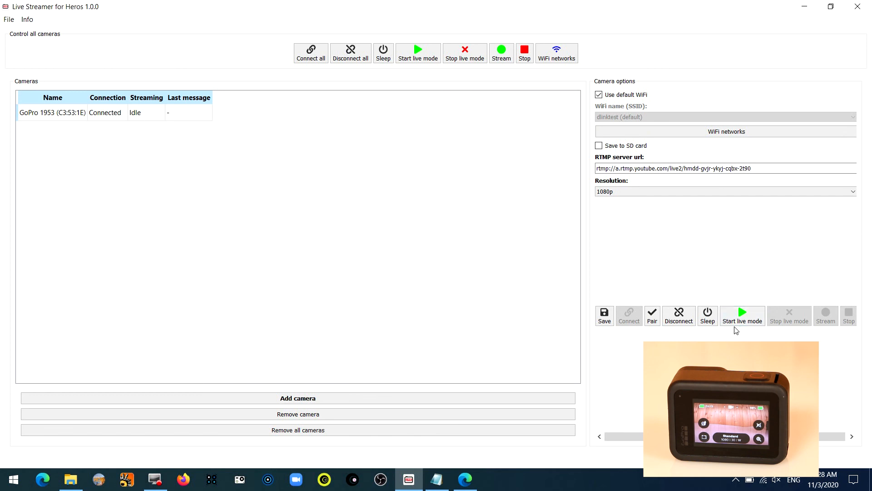
left_click(743, 317)
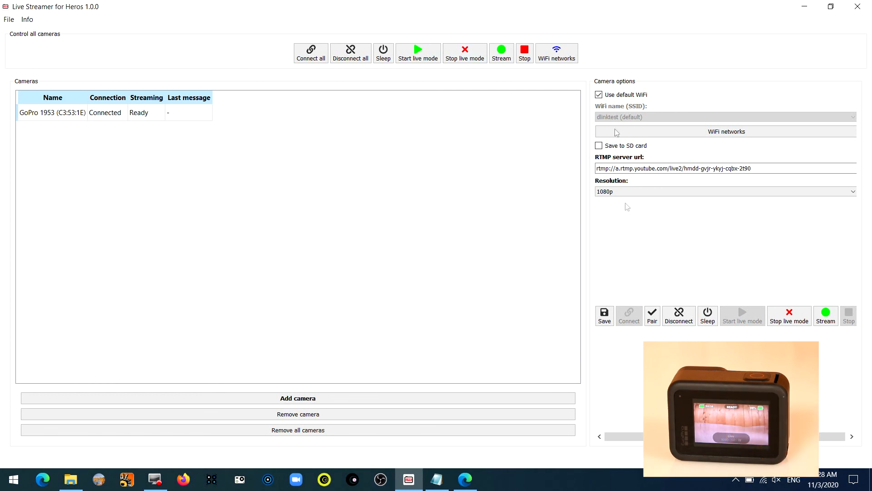
left_click(833, 321)
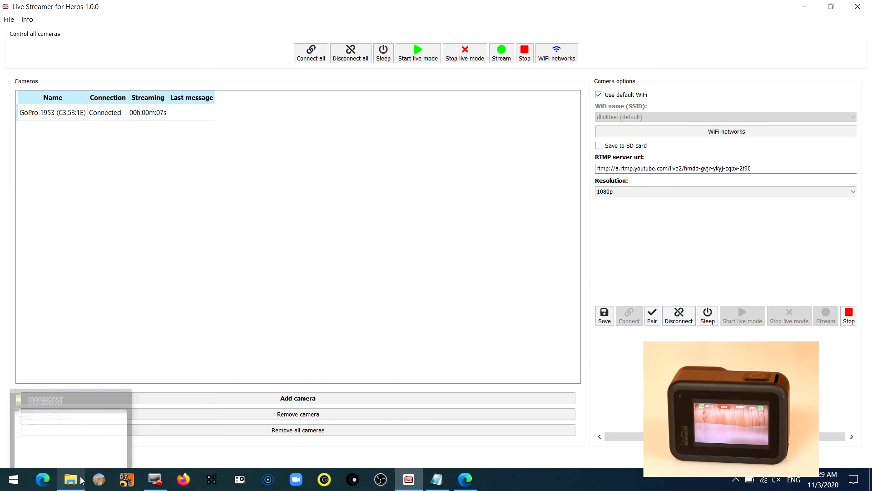
- Switch to the YouTube Studio live streaming page in Edge
left_click(43, 480)
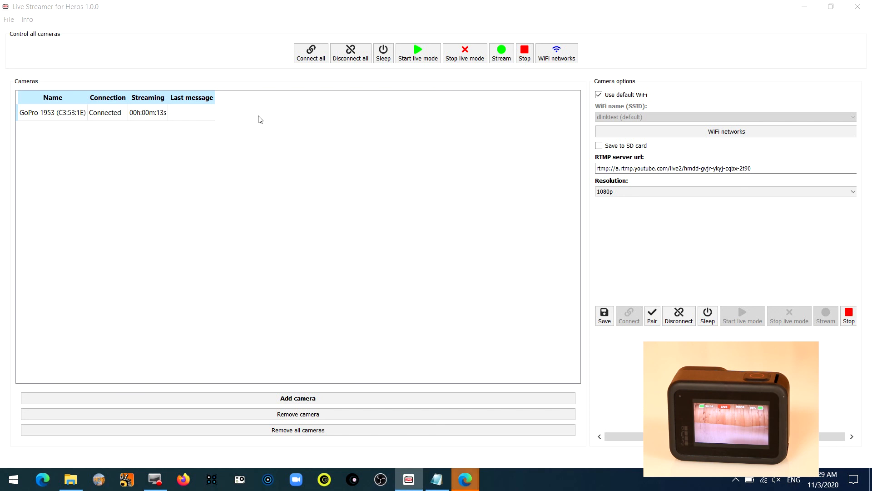
mouse_move(475, 481)
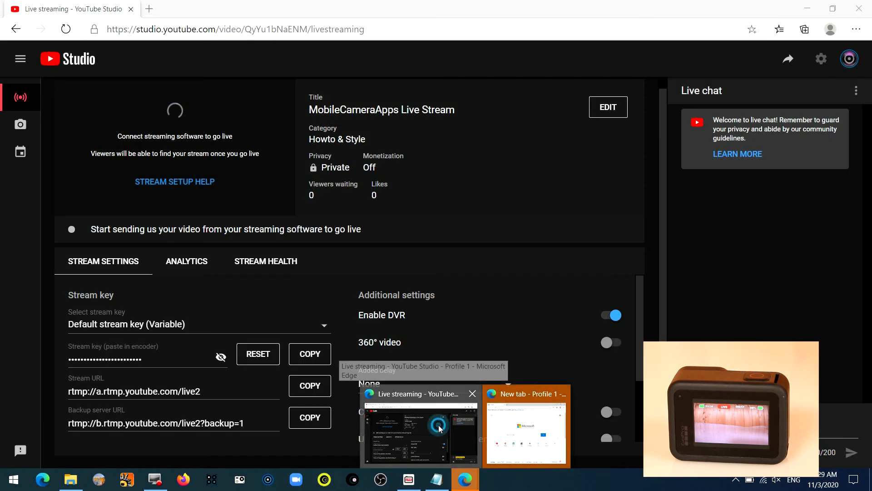
left_click(439, 427)
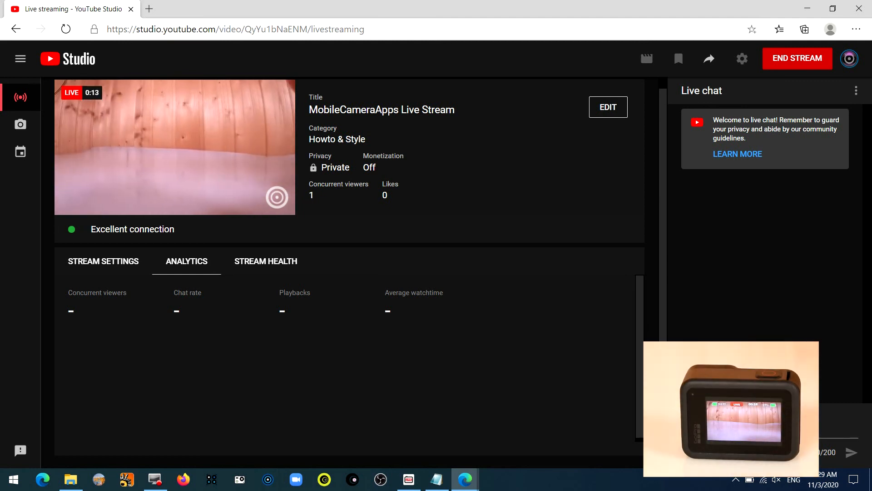
- Return to Live Streamer for Heros with Alt+Tab
key("alt+Tab")
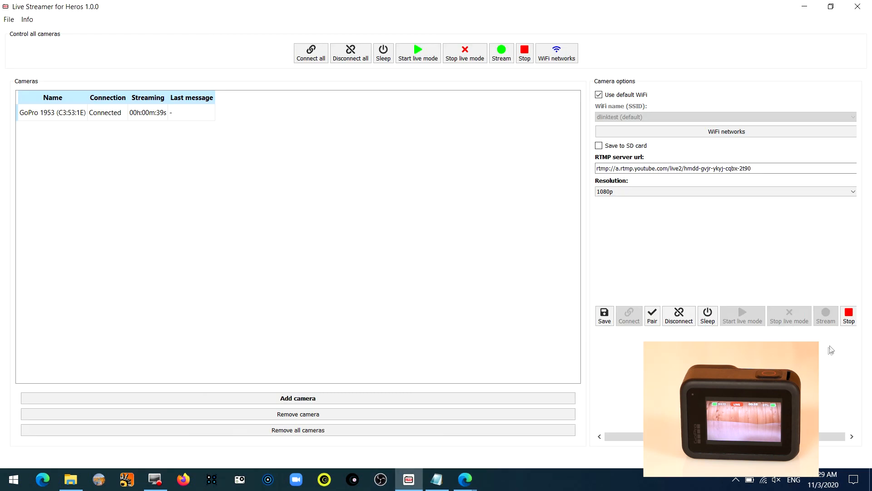
- Stop the GoPro 1953 stream and put the camera to sleep
left_click(848, 317)
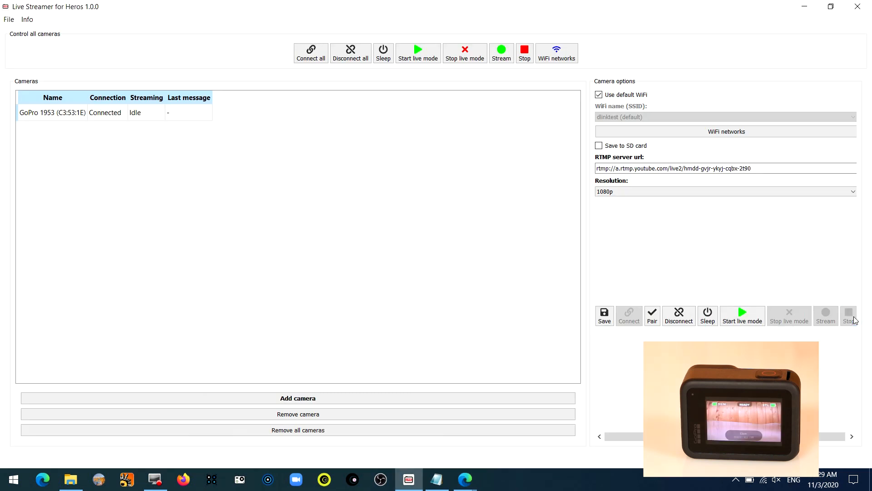
left_click(711, 326)
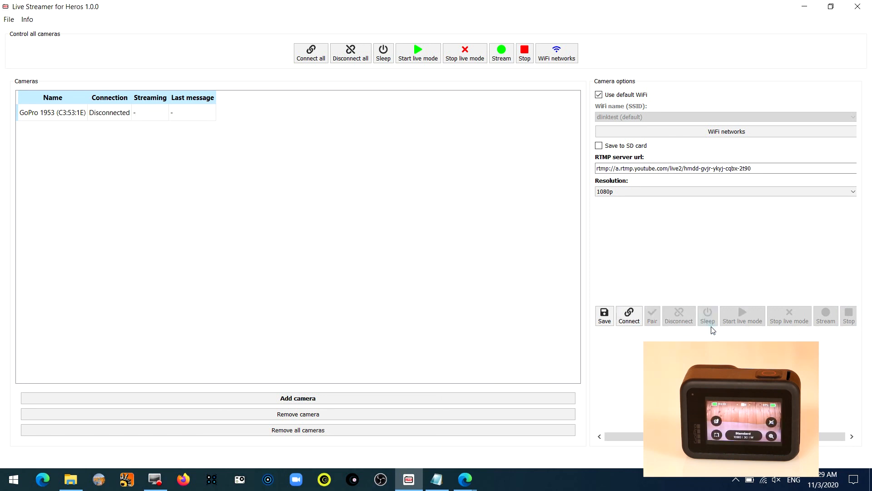